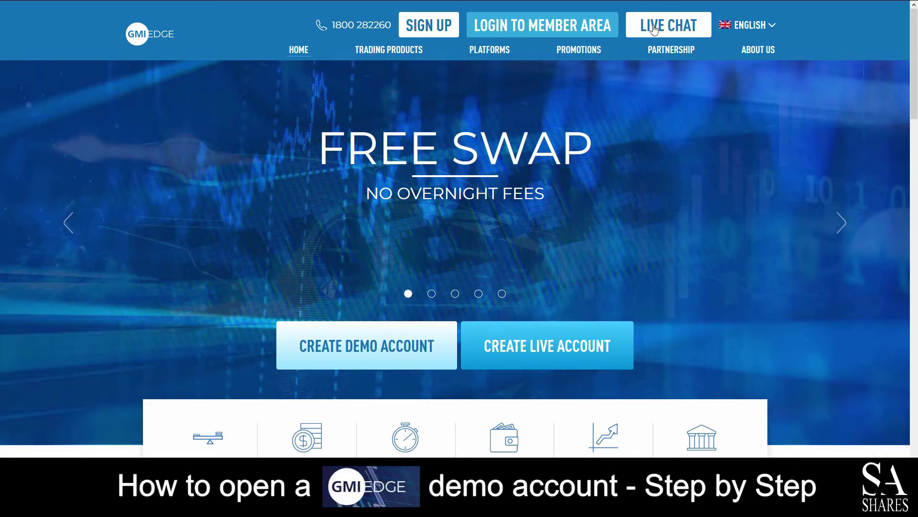
# - Dismiss the live chat window and start creating a demo account from the homepage
pyautogui.click(654, 30)
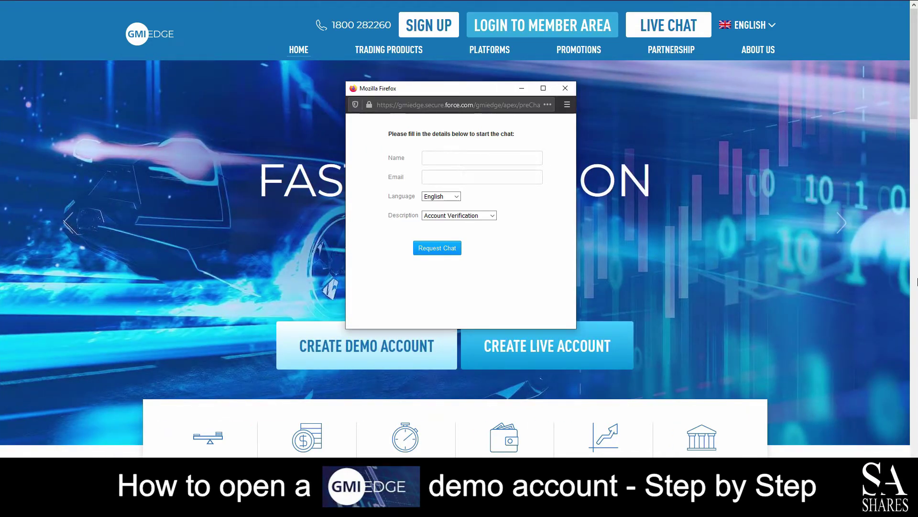
pyautogui.click(561, 91)
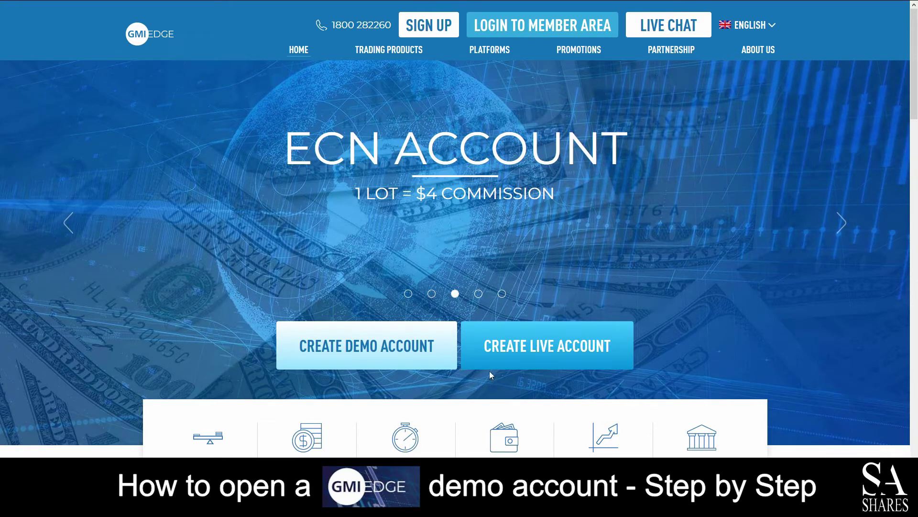
pyautogui.click(366, 350)
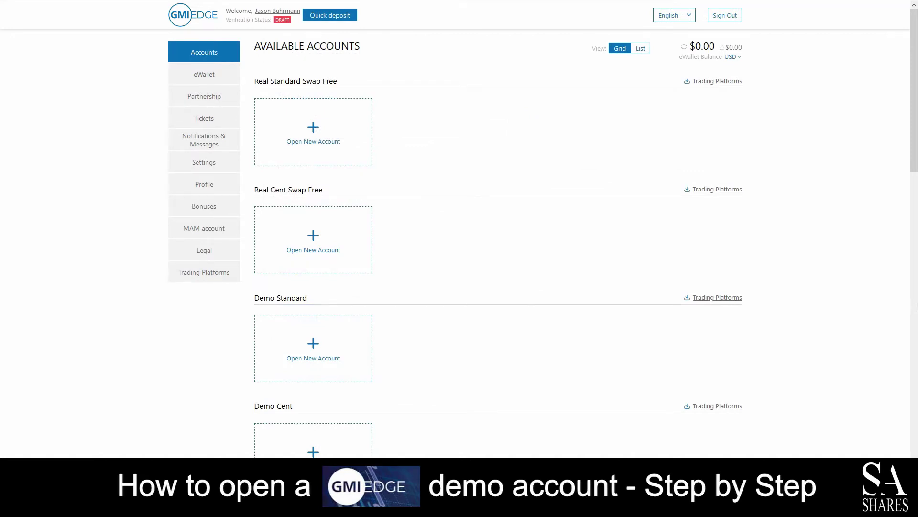
# - Open a 50,000 USD Demo Standard account with 500 leverage, then go to Trading Platforms
pyautogui.click(307, 372)
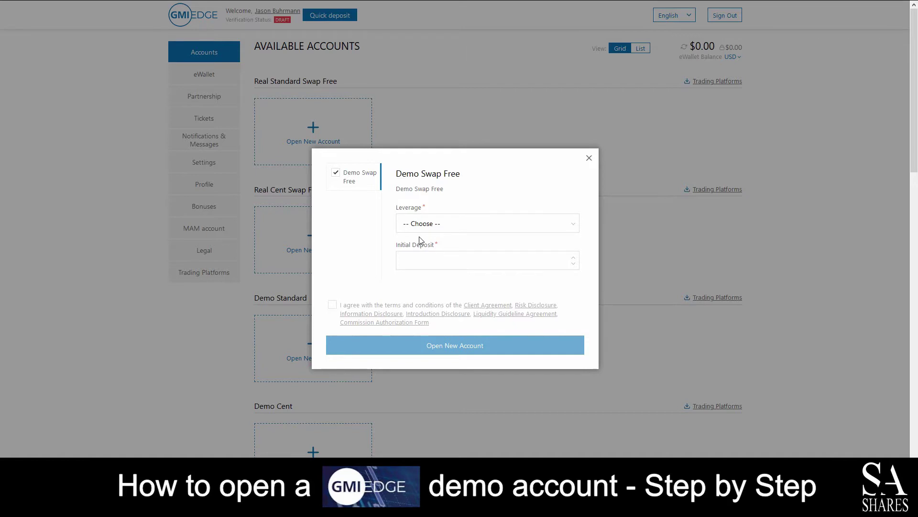
pyautogui.click(446, 228)
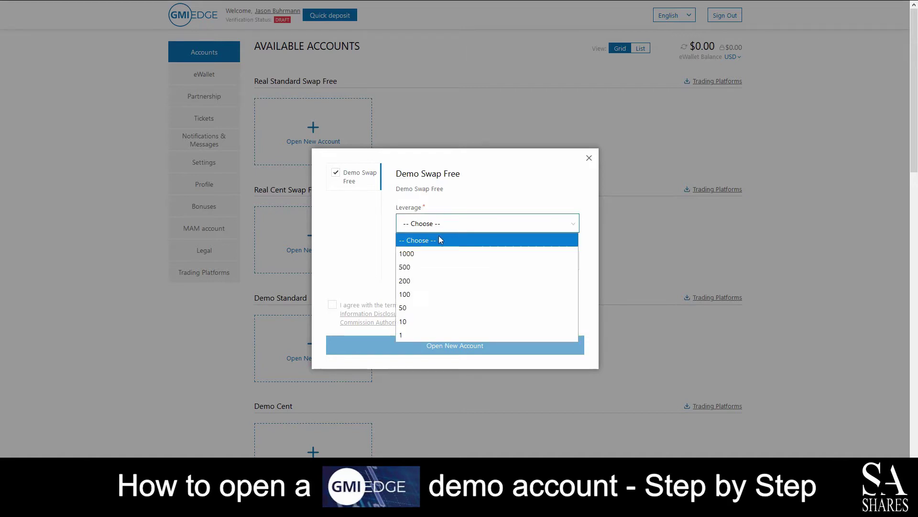
pyautogui.click(424, 266)
pyautogui.click(421, 265)
pyautogui.click(331, 306)
pyautogui.click(440, 345)
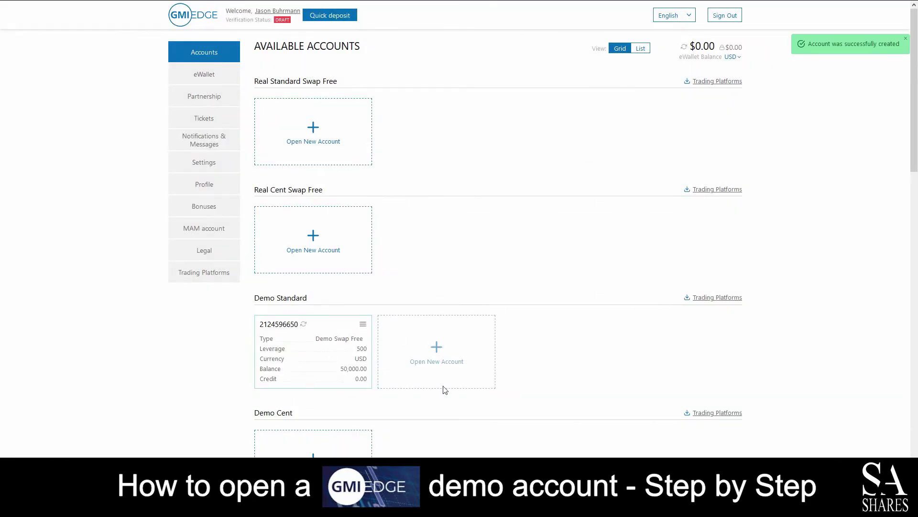
pyautogui.click(725, 414)
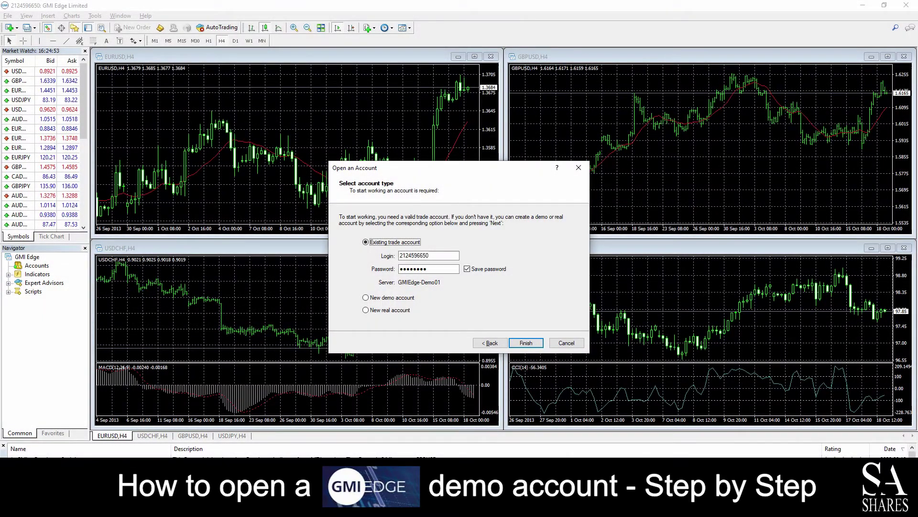
# - Log in to MetaTrader 4 with the existing GMIEdge-Demo01 demo account login
pyautogui.click(527, 343)
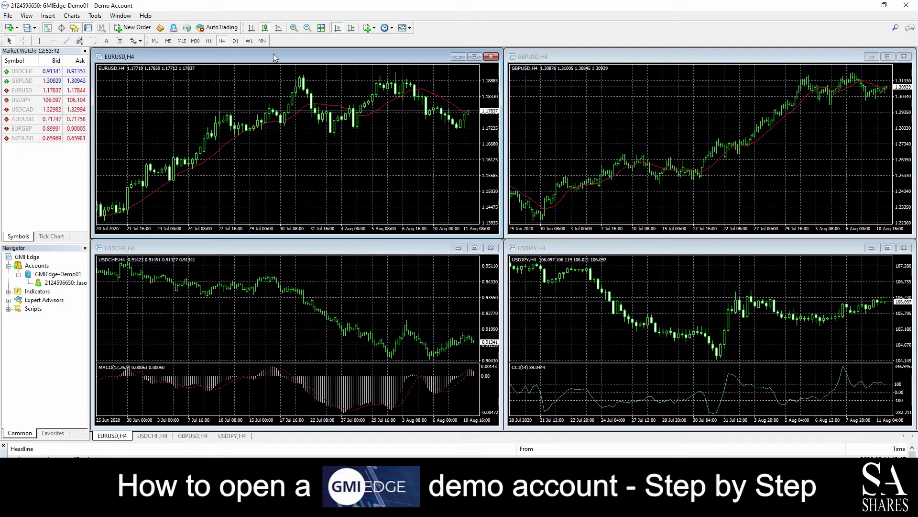
# - Try the EURUSD chart as line and bar charts, ending back on candlesticks
pyautogui.click(278, 30)
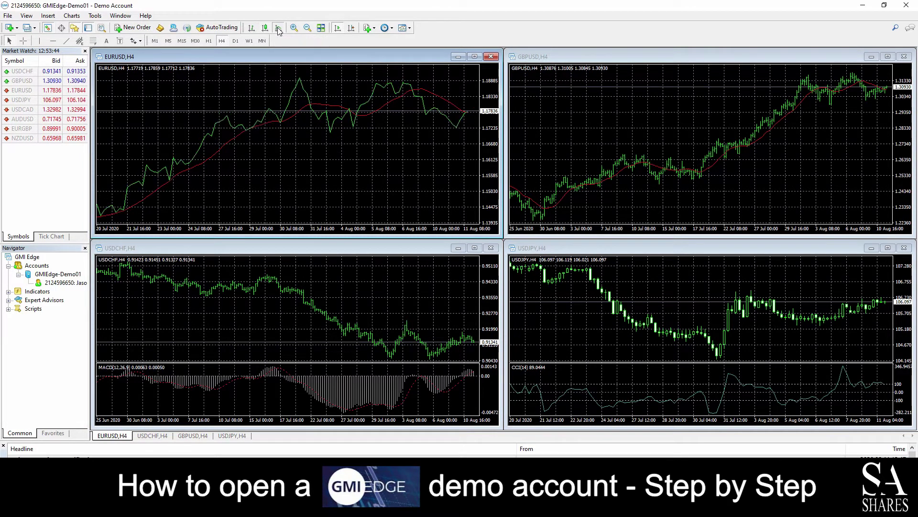
pyautogui.click(265, 27)
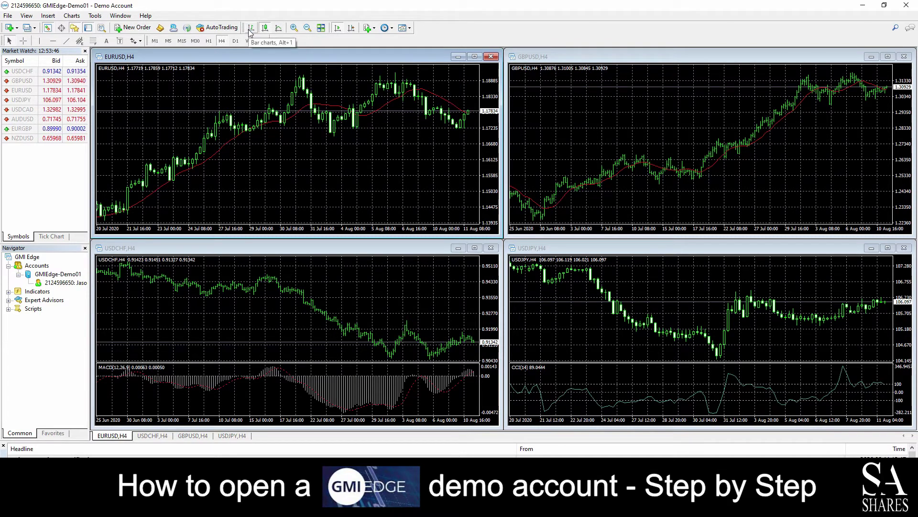
pyautogui.click(251, 30)
pyautogui.click(265, 30)
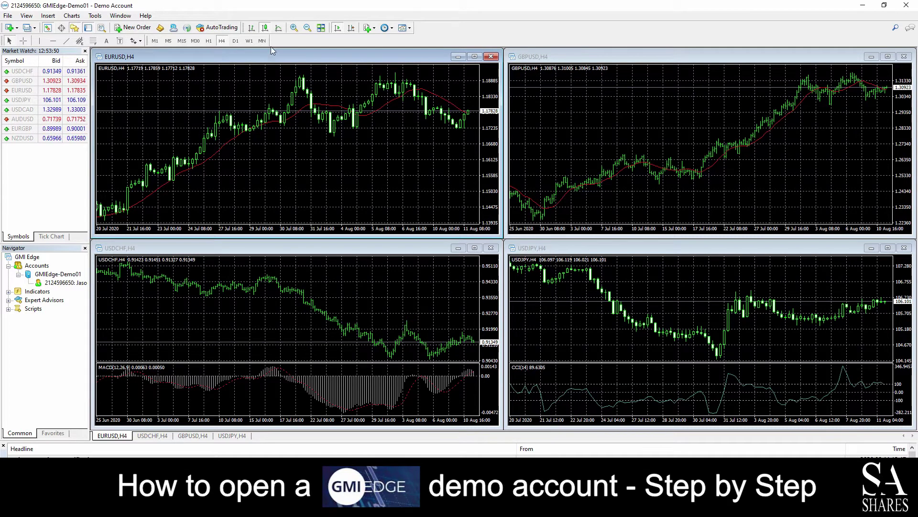
# - Zoom the EURUSD chart in and out, then maximise its window
pyautogui.click(295, 28)
pyautogui.click(295, 29)
pyautogui.click(307, 29)
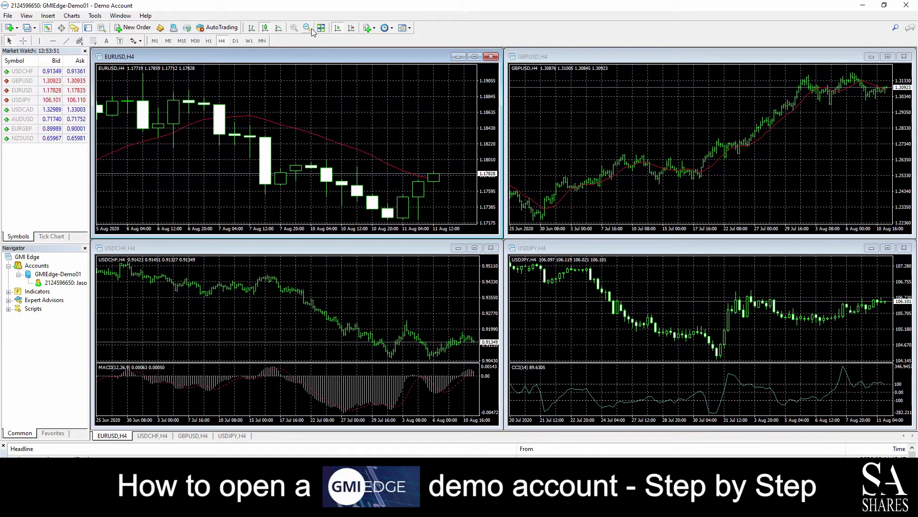
pyautogui.click(307, 29)
pyautogui.click(308, 28)
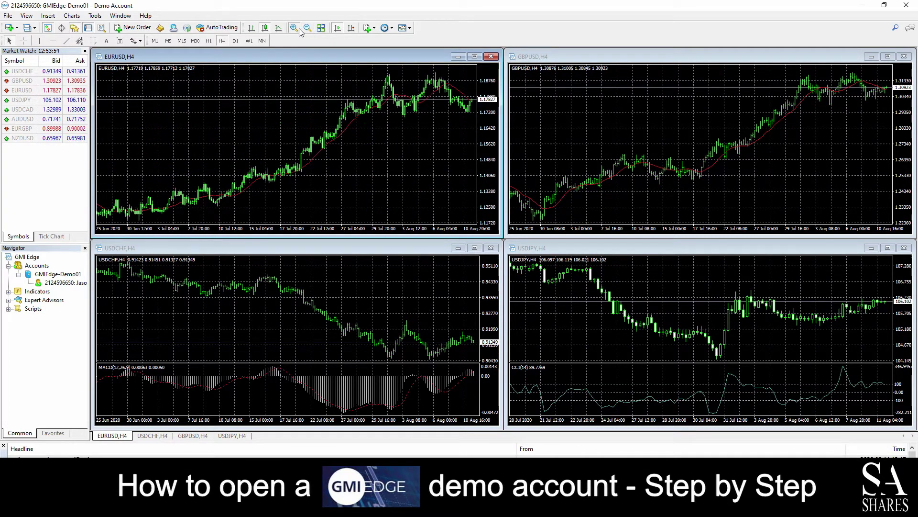
pyautogui.click(294, 28)
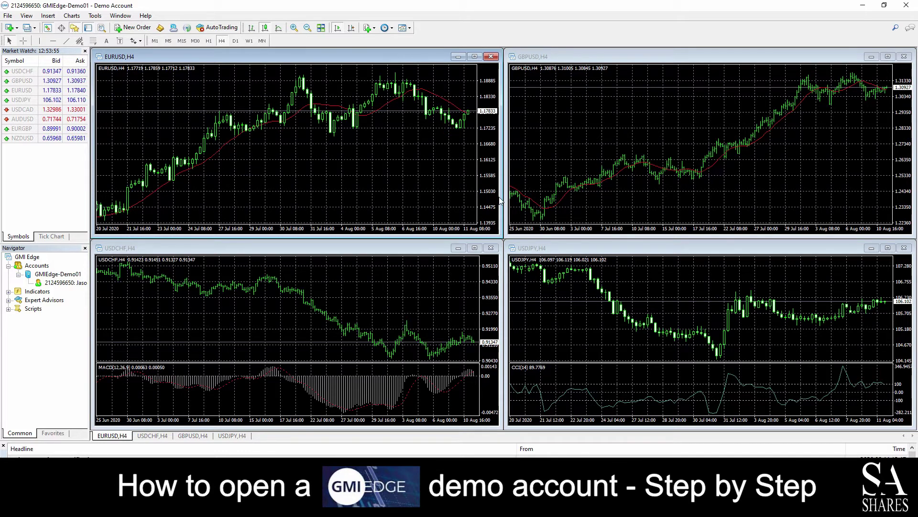
pyautogui.click(475, 58)
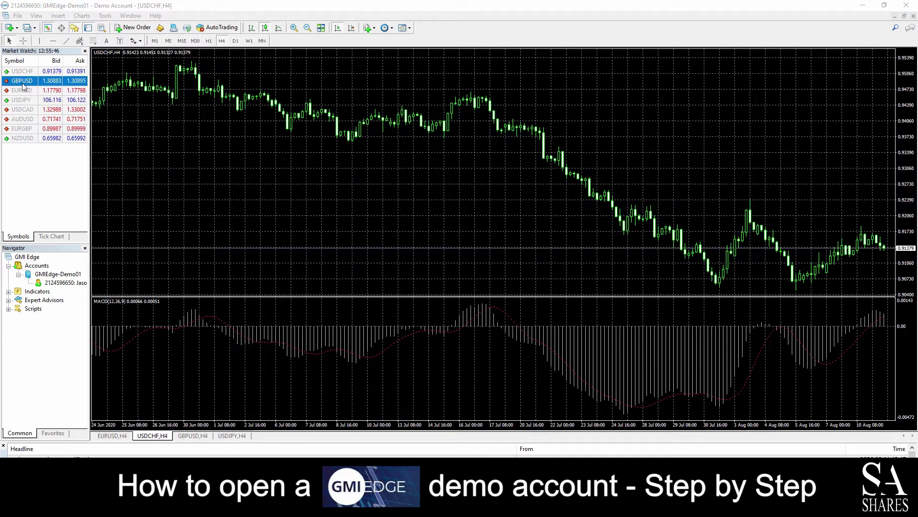
# - Select USDCHF in Market Watch to show its four-hour chart with MACD
pyautogui.click(20, 72)
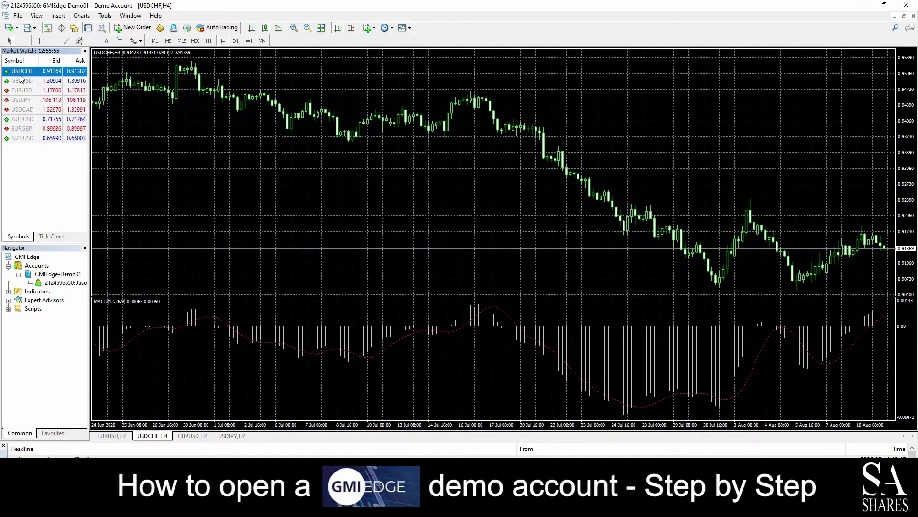
pyautogui.moveTo(65, 77)
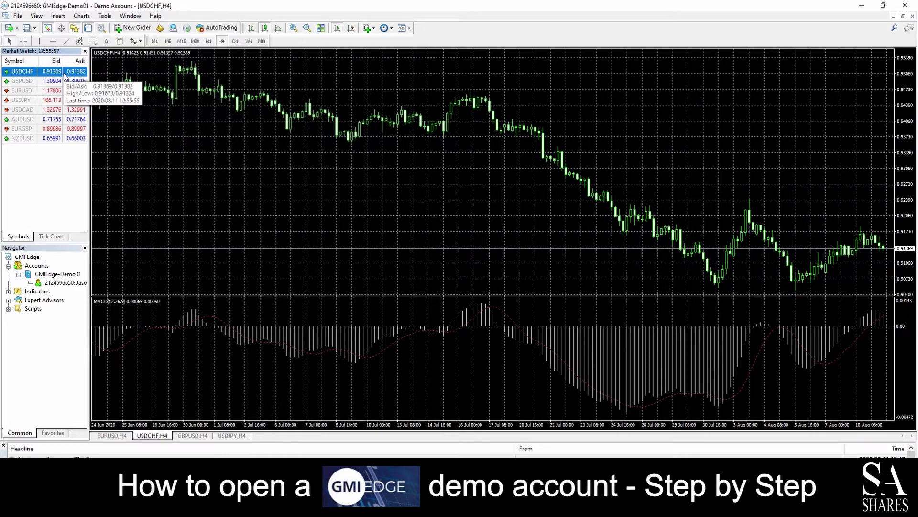
pyautogui.rightClick(25, 73)
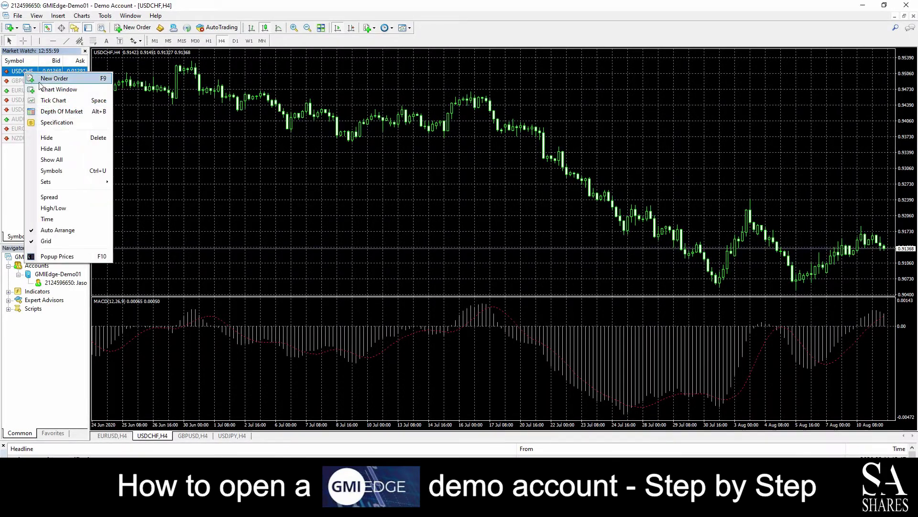
pyautogui.click(56, 79)
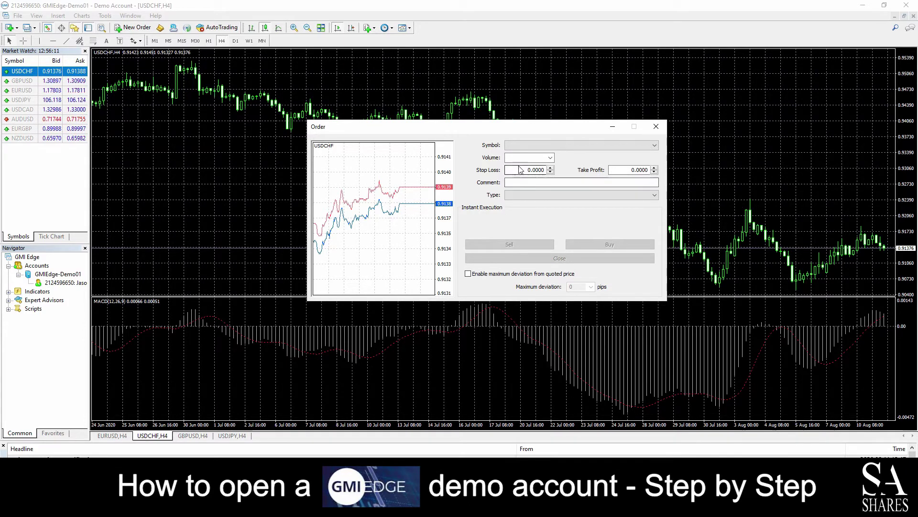
pyautogui.click(656, 126)
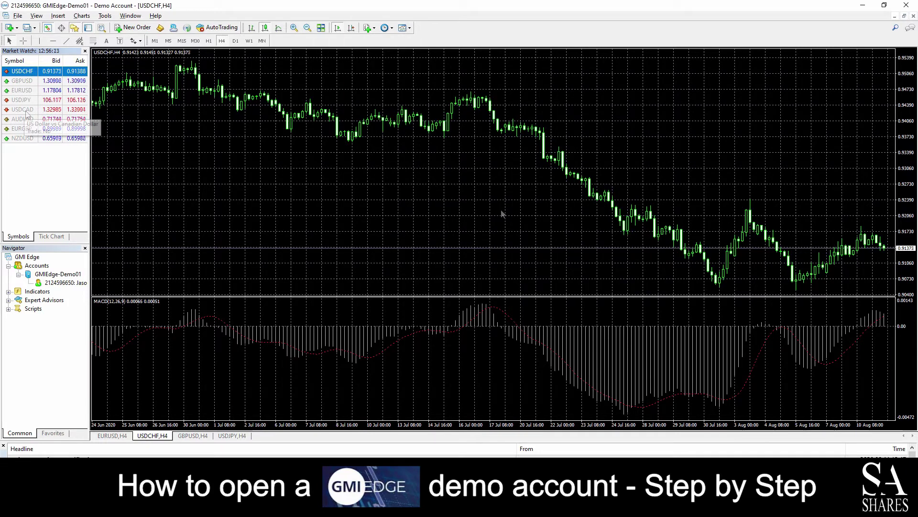
# - Open a new NZDUSD chart window from the Market Watch symbol's context menu
pyautogui.click(22, 139)
pyautogui.rightClick(24, 139)
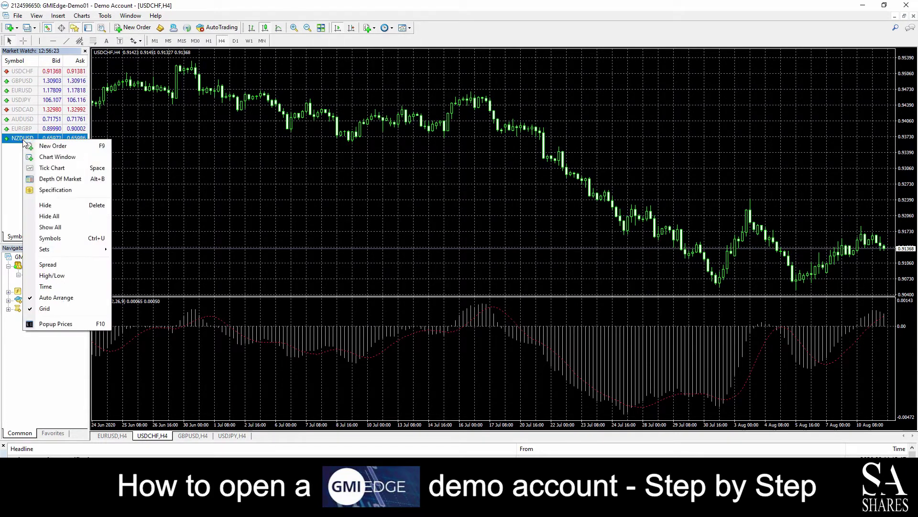
pyautogui.click(62, 157)
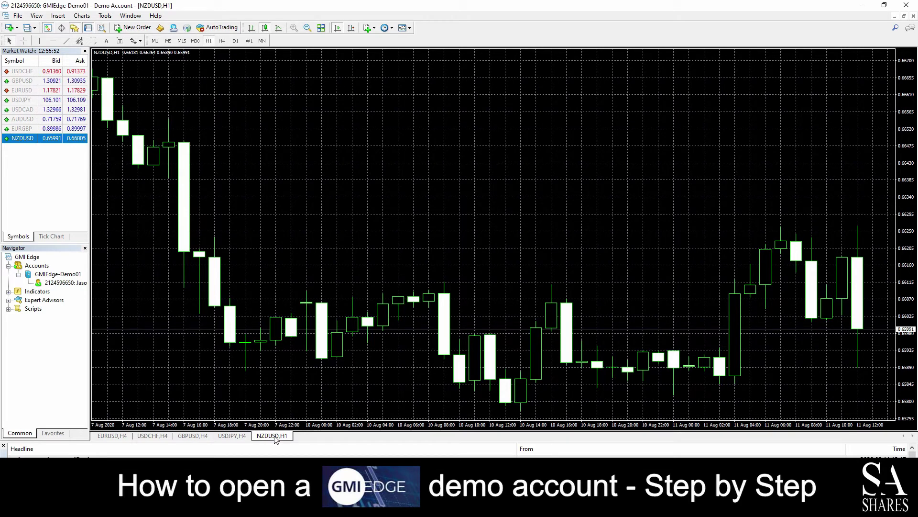
# - Cycle through the USDJPY, GBPUSD, USDCHF, EURUSD and NZDUSD chart tabs
pyautogui.click(233, 436)
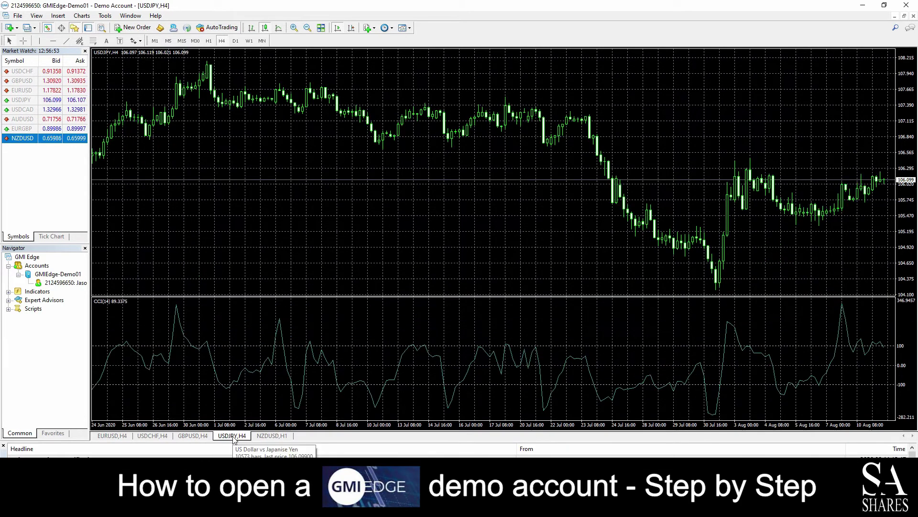
pyautogui.click(200, 438)
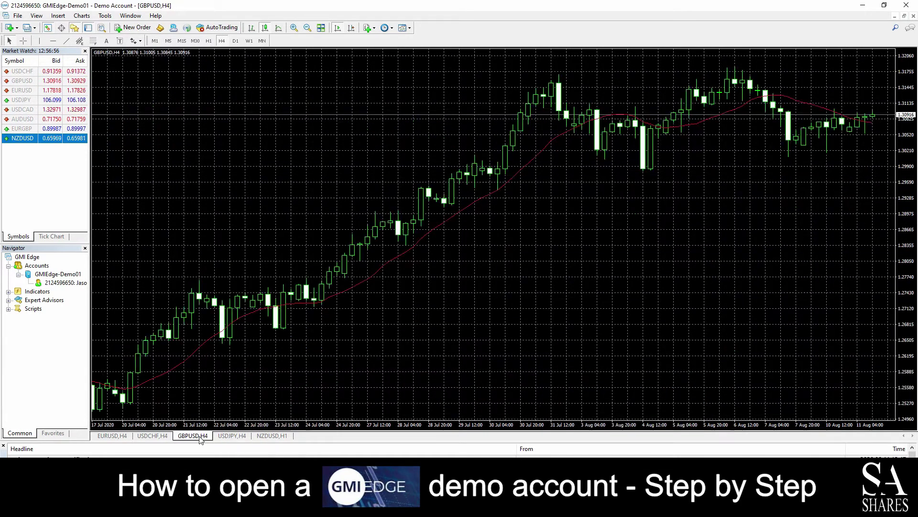
pyautogui.click(158, 436)
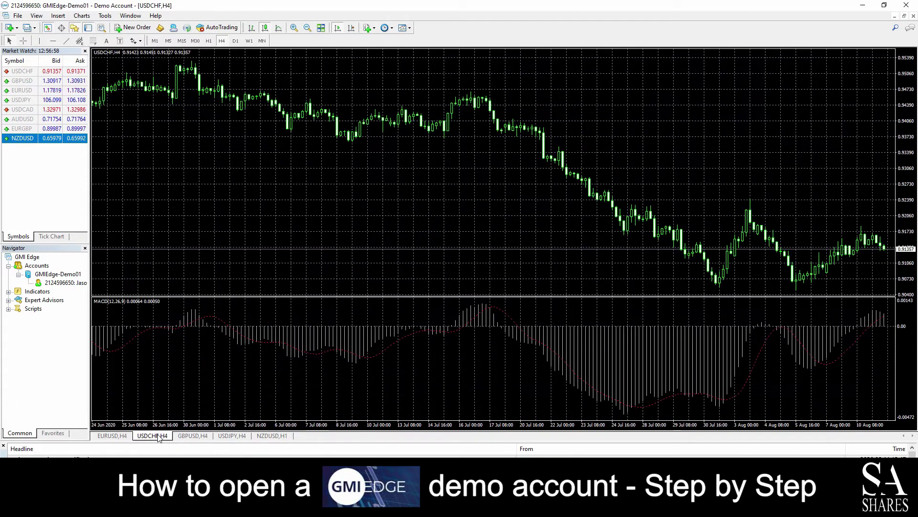
pyautogui.click(128, 437)
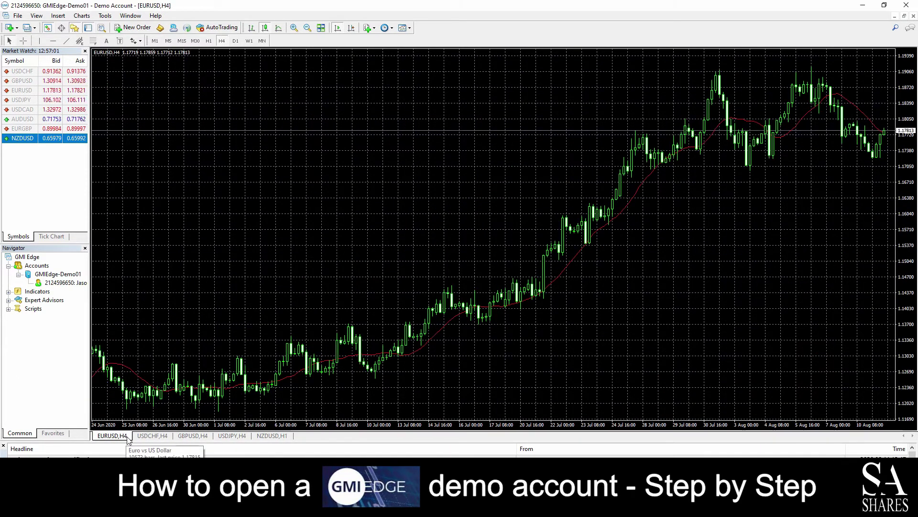
pyautogui.click(274, 436)
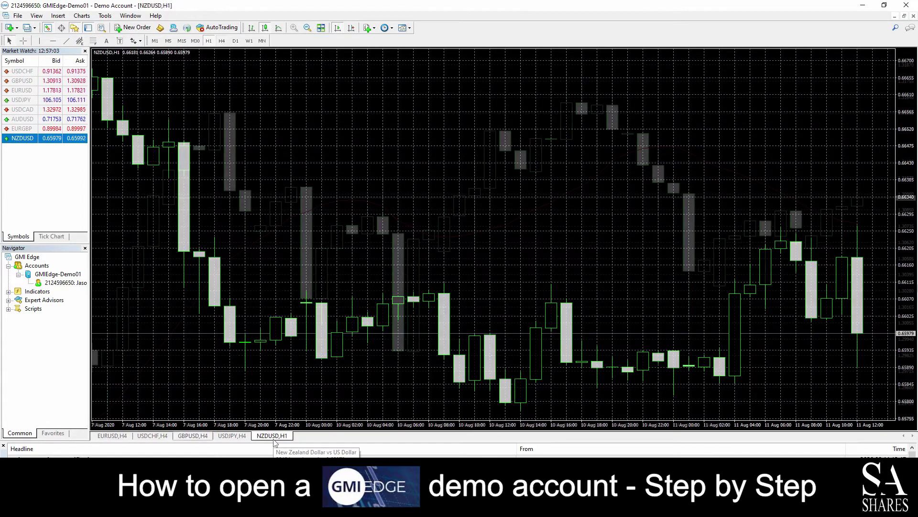